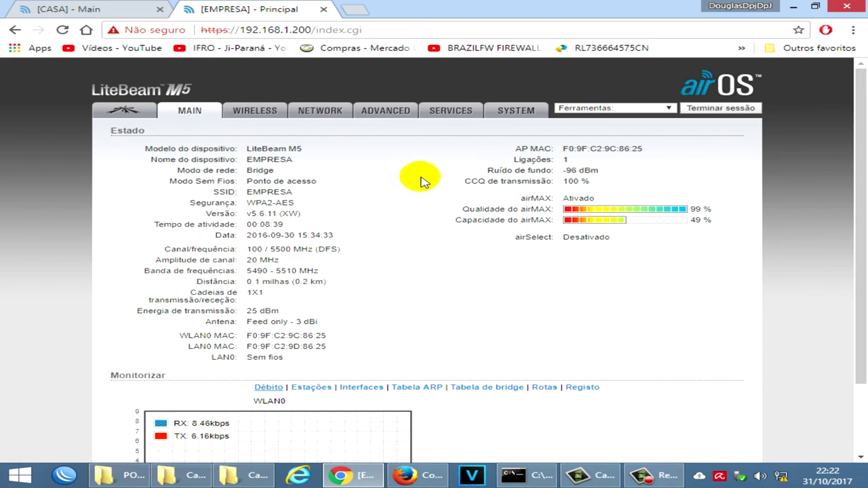
Open the CASA antenna's main status page to check its wireless link
key(ctrl+Tab)
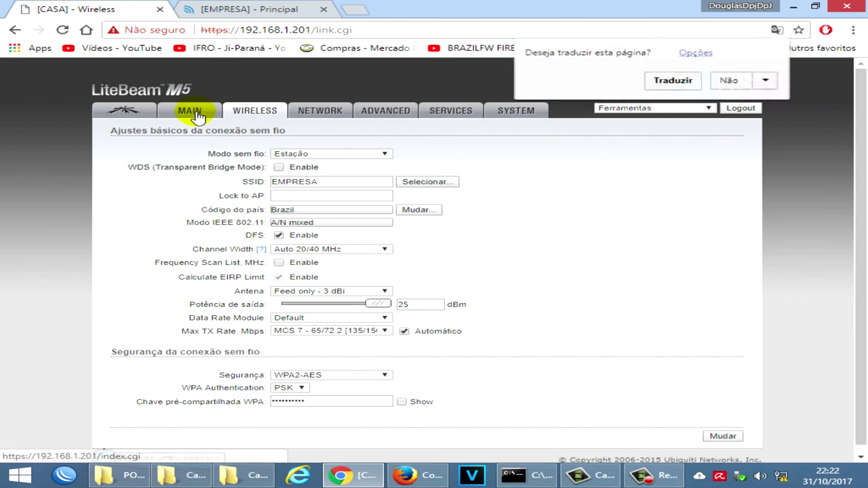
click(195, 111)
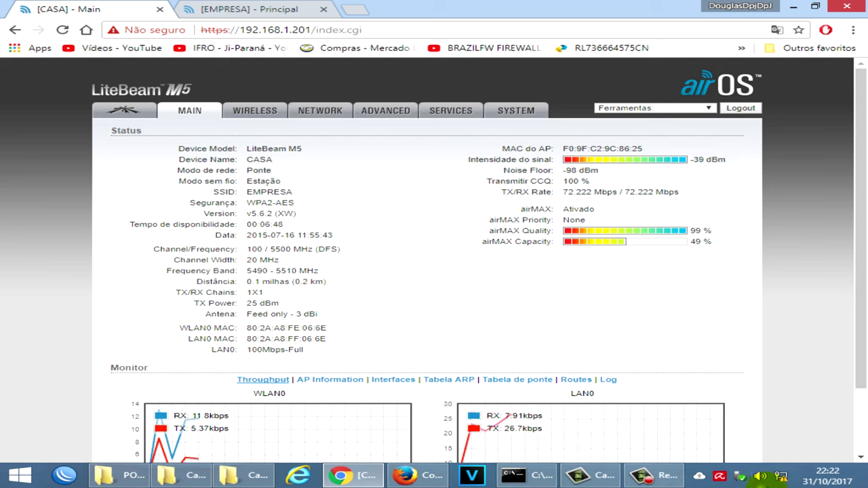
Open the Ethernet connection's status window from the Windows Network and Sharing Center
click(781, 476)
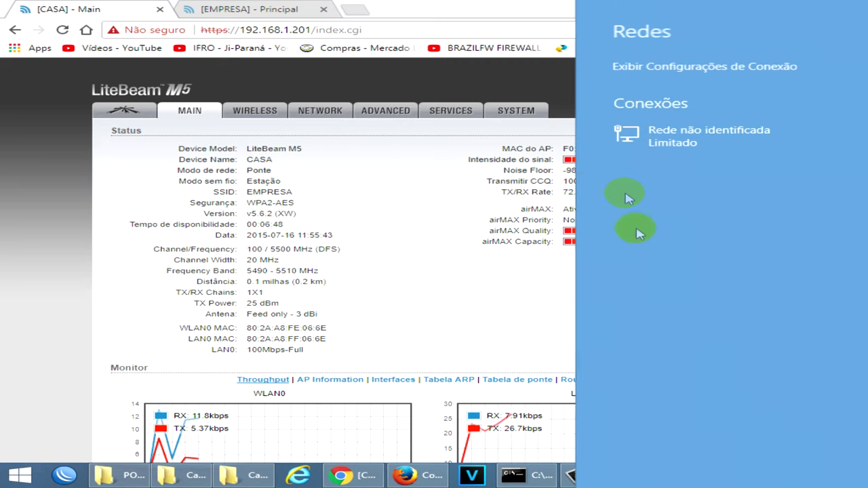
click(468, 205)
right_click(741, 476)
click(744, 471)
click(670, 191)
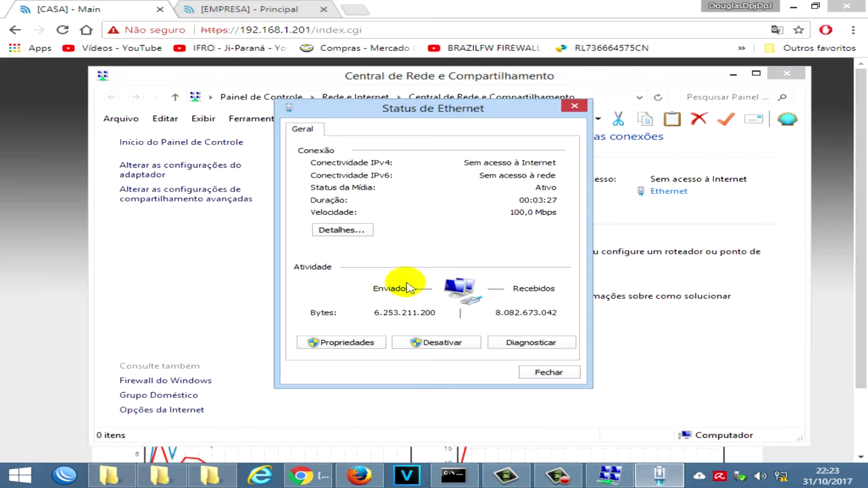
Set the Ethernet adapter's TCP/IPv4 protocol to obtain an IP address automatically
click(353, 341)
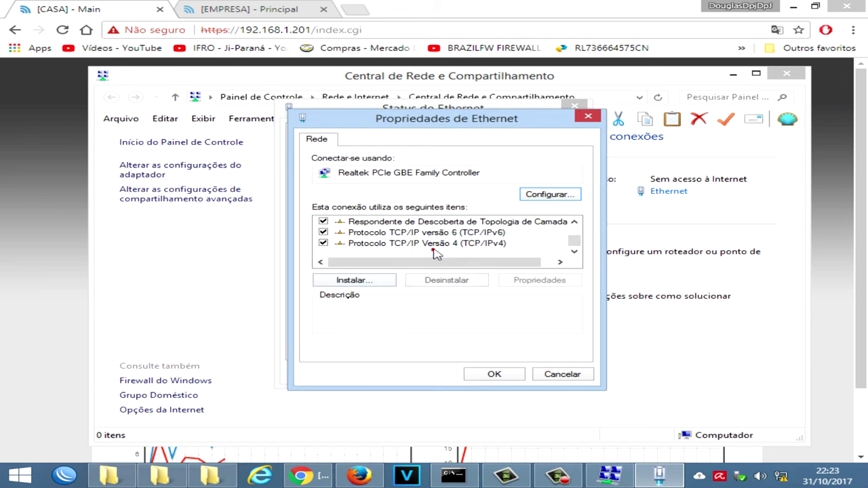
double_click(434, 252)
click(442, 245)
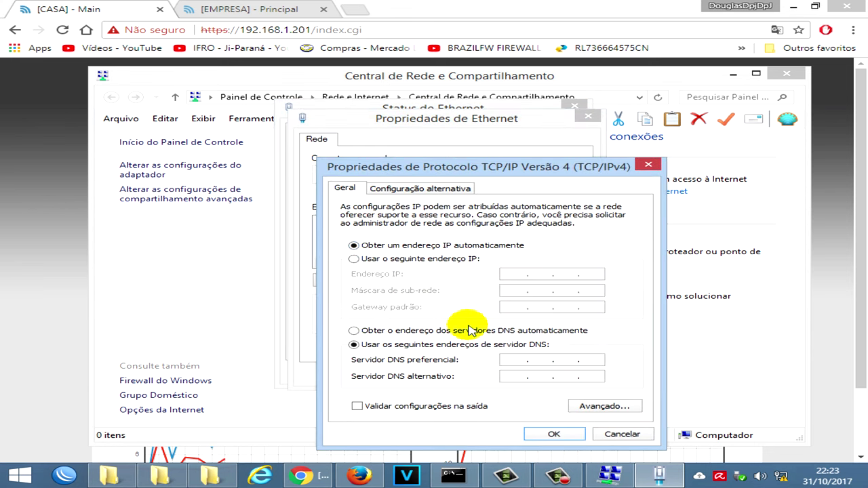
click(554, 434)
click(499, 374)
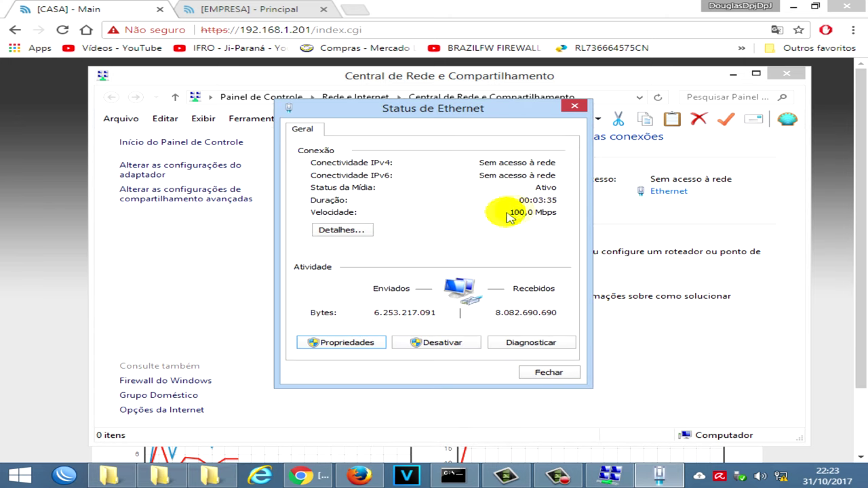
Inspect the Ethernet connection details, highlighting the IPv4 default gateway, and close the detail and status windows
click(344, 231)
click(447, 264)
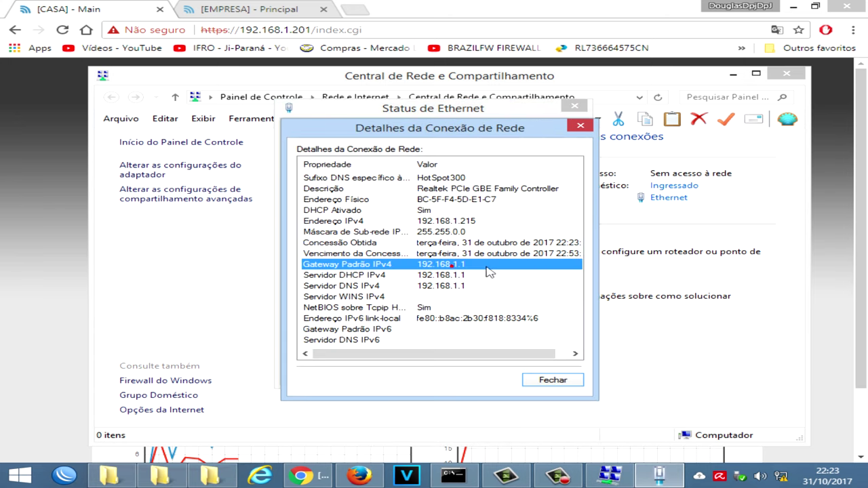
click(580, 127)
click(575, 107)
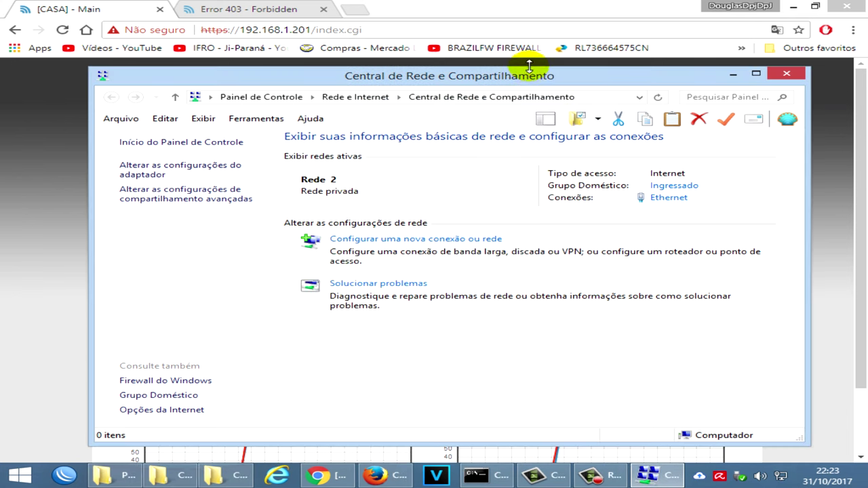
Load the bookmarked YouTube videos page in a new Chrome tab to test internet access
click(356, 11)
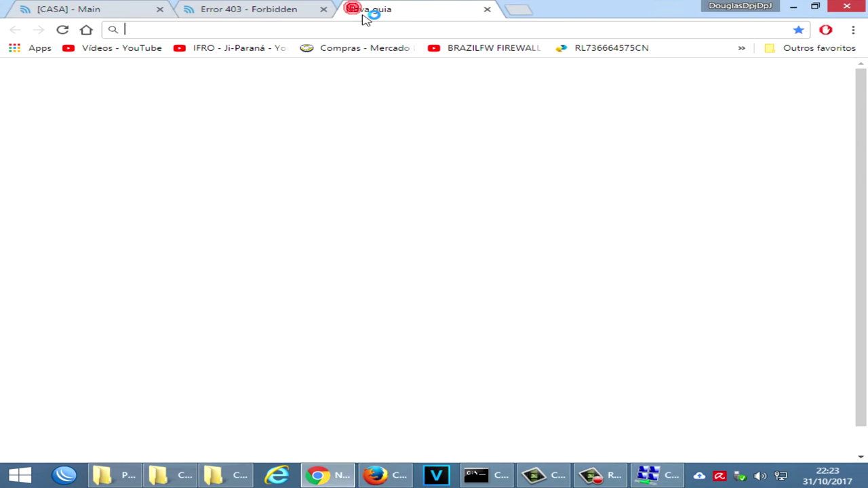
click(166, 49)
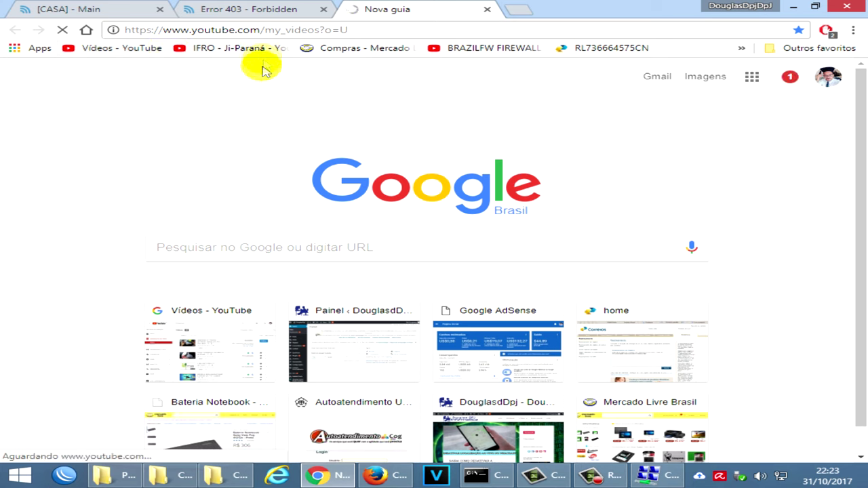
Check the IP addresses used by the EMPRESA and CASA antenna pages
click(295, 11)
click(258, 30)
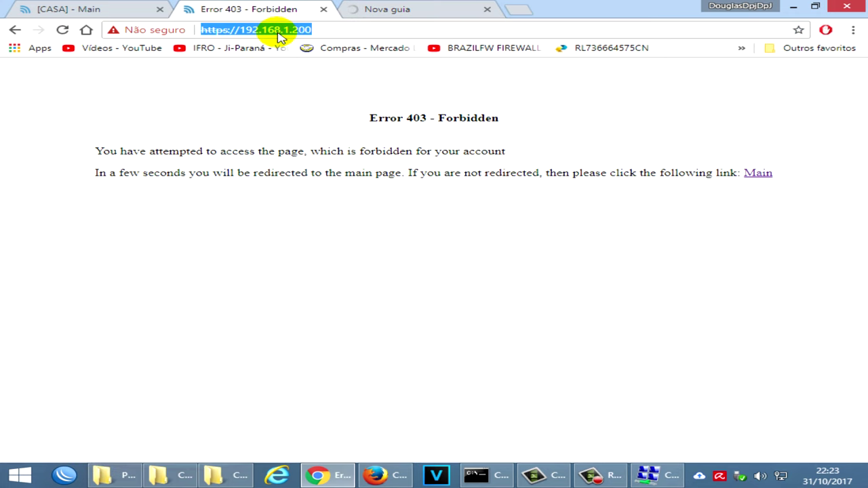
click(304, 27)
click(129, 8)
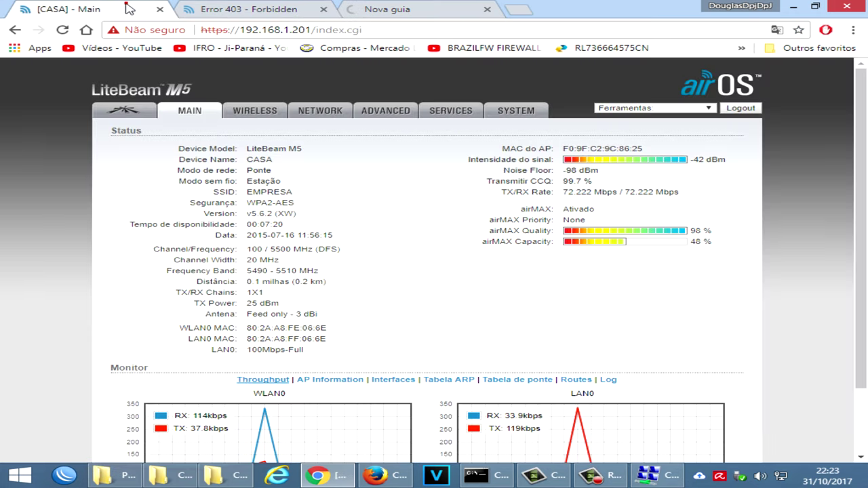
click(278, 32)
click(306, 30)
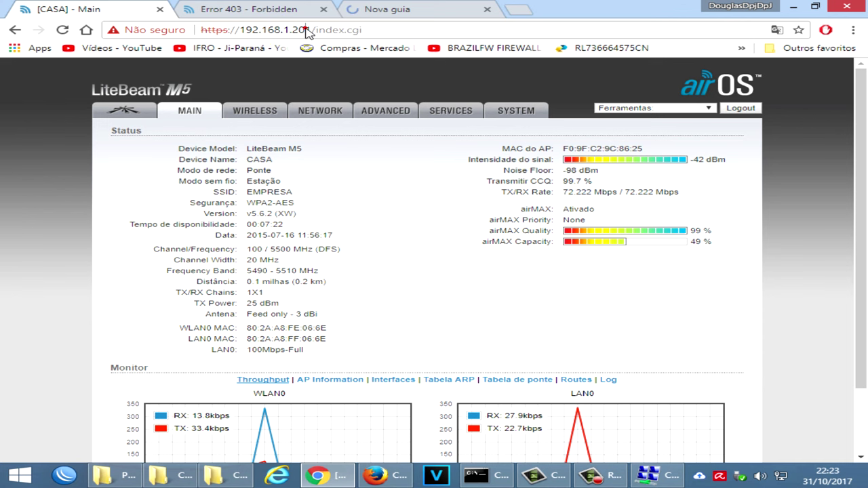
Sort the YouTube video manager list by most viewed (Mais vistos)
click(378, 7)
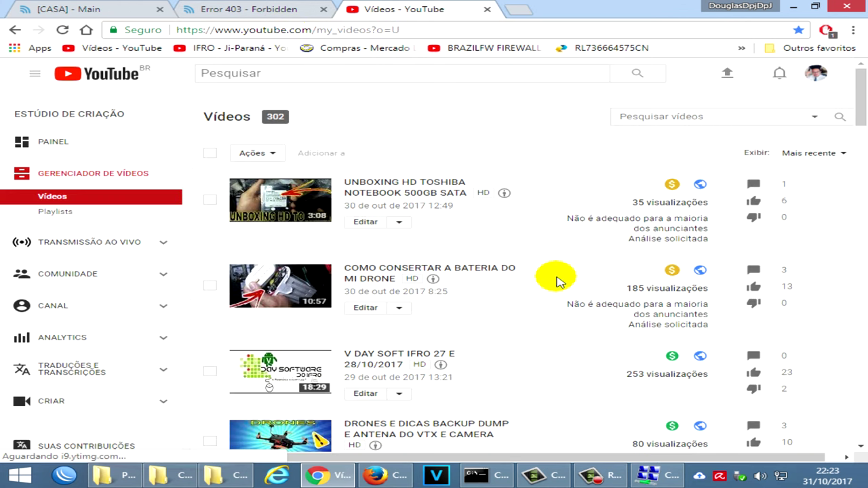
click(823, 154)
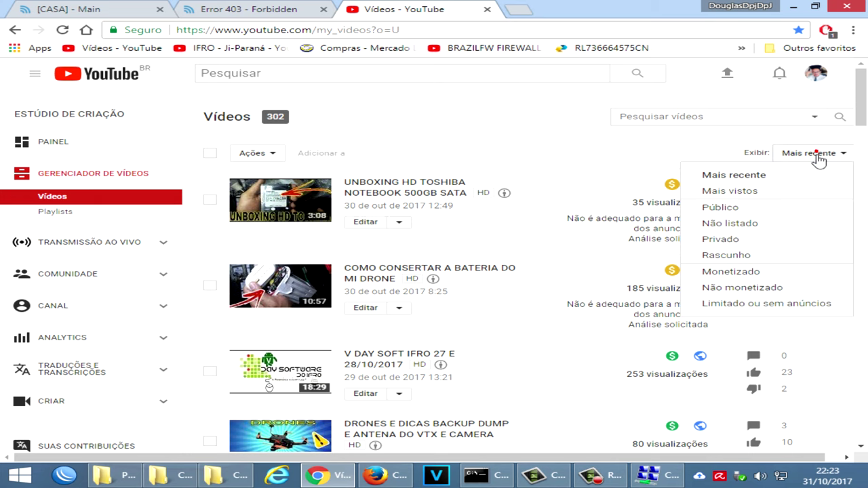
click(751, 192)
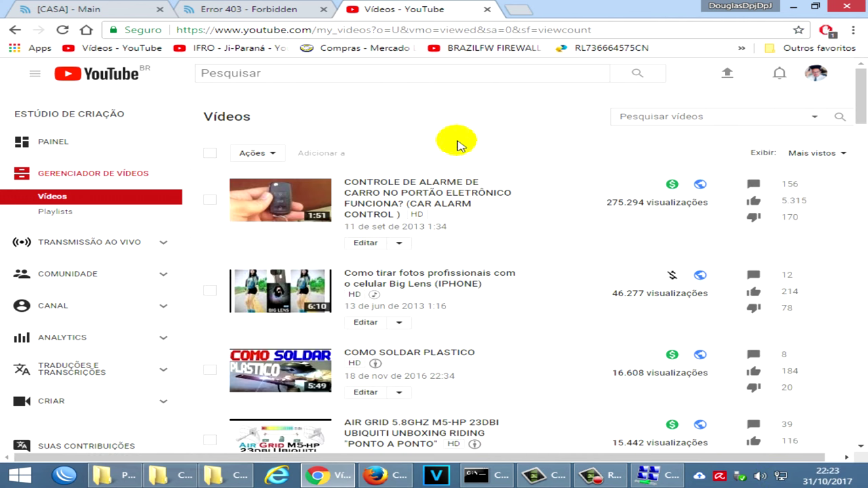
Start Paint and resize its blank canvas to 946 × 413 px
click(795, 8)
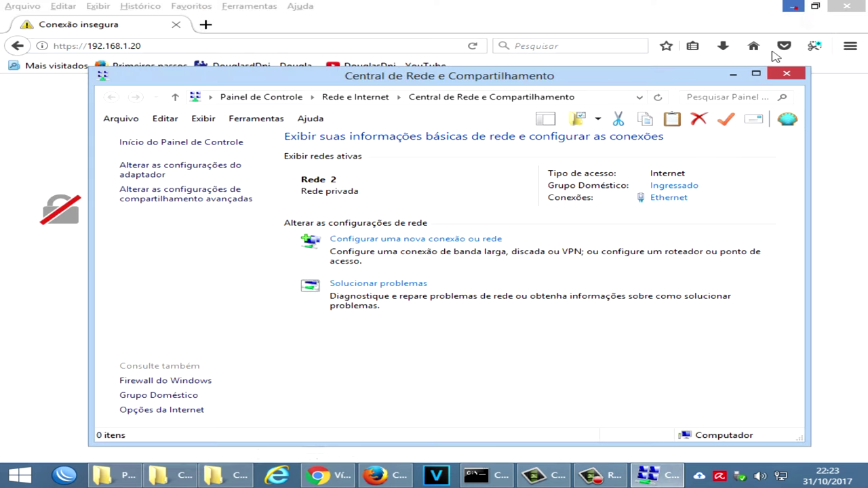
click(20, 475)
click(68, 183)
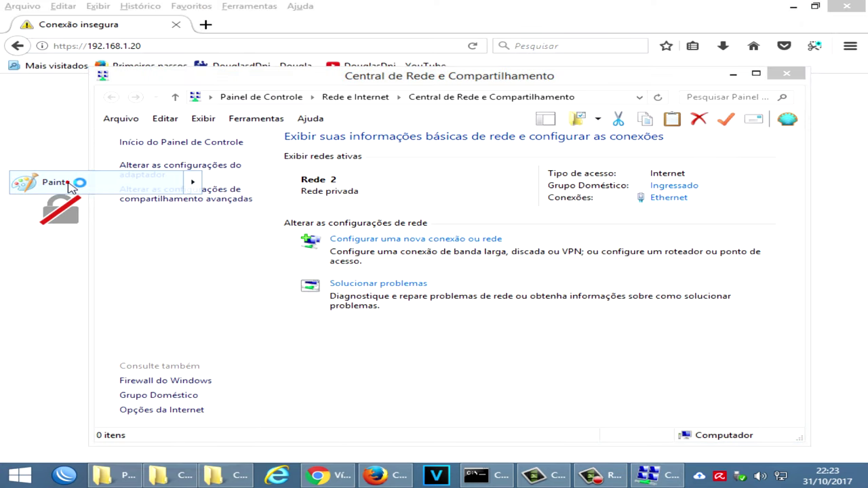
drag(277, 194, 804, 354)
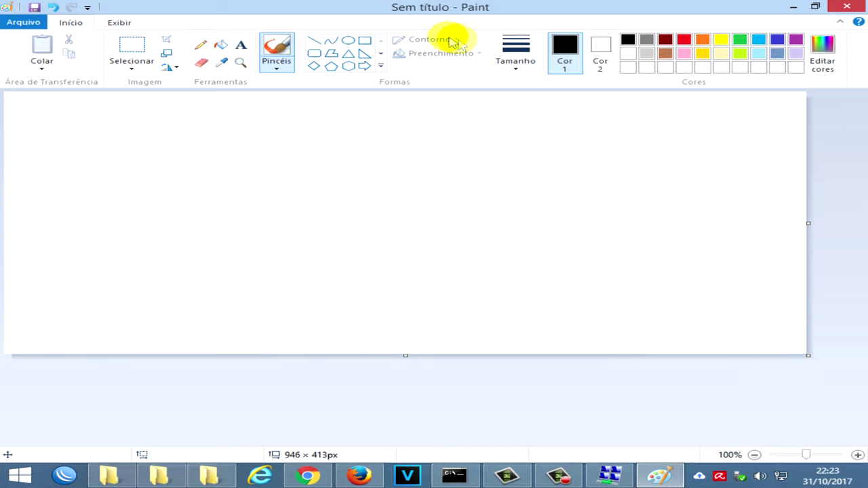
Draw two separate ellipses side by side, the right one about 136 × 202 px, and erase their facing sides to form dishes
click(348, 41)
mouse_move(194, 133)
mouse_down()
mouse_move(219, 232)
mouse_move(287, 235)
mouse_up()
drag(624, 131, 509, 258)
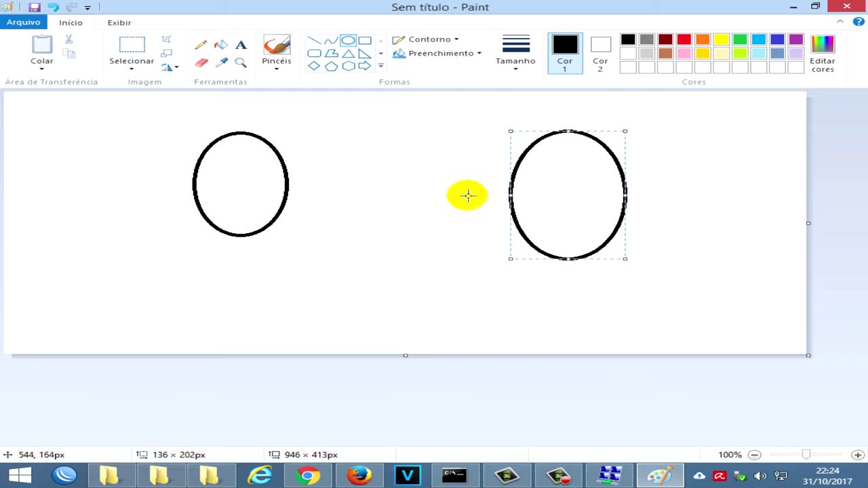
click(307, 111)
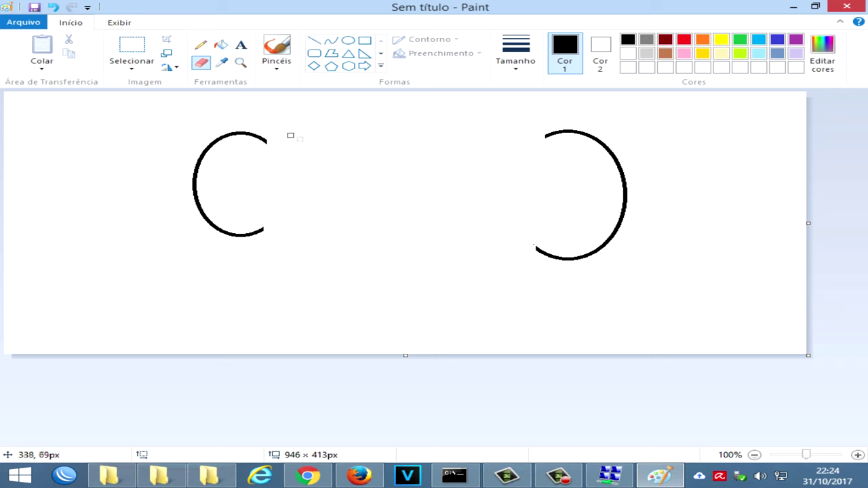
Draw a line about 384 × 17 px linking the two dishes and a short mark just outside the top of each
click(314, 41)
drag(232, 181, 557, 191)
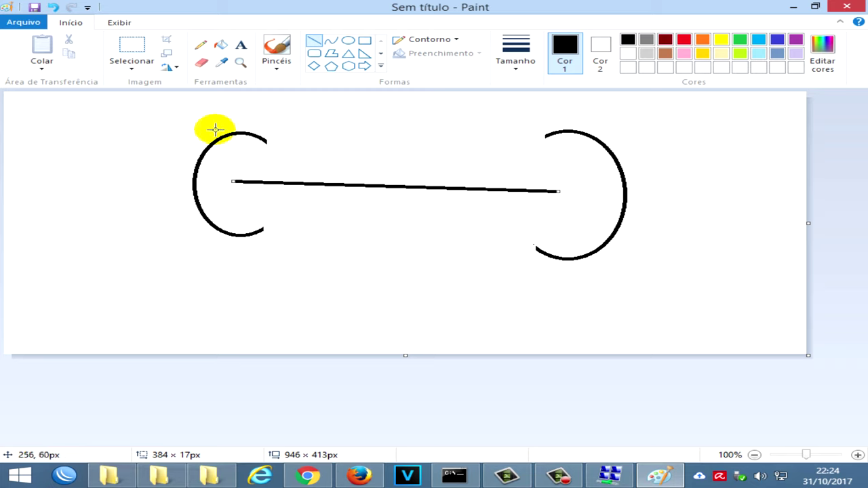
drag(176, 122, 171, 121)
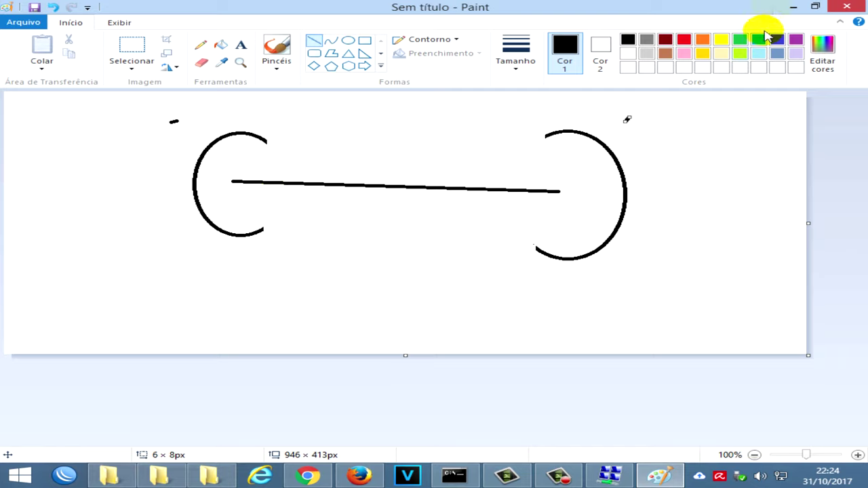
Close the Firefox window behind the drawing and maximize the Network and Sharing Center
click(792, 7)
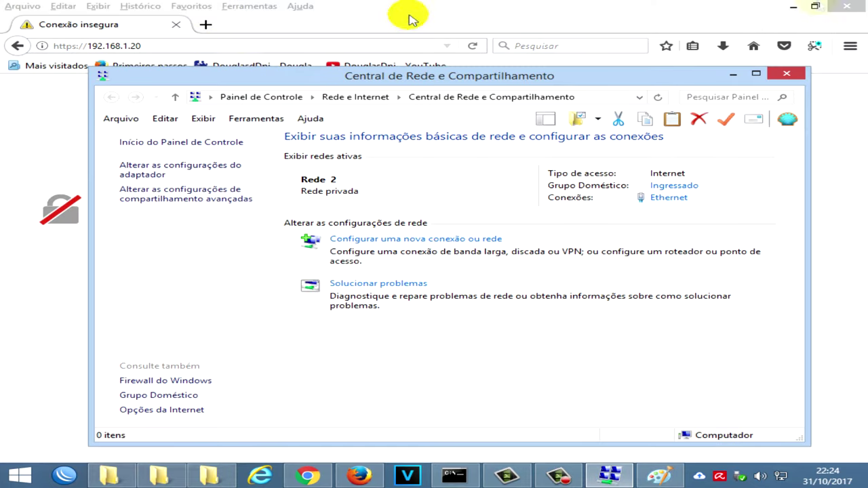
click(847, 6)
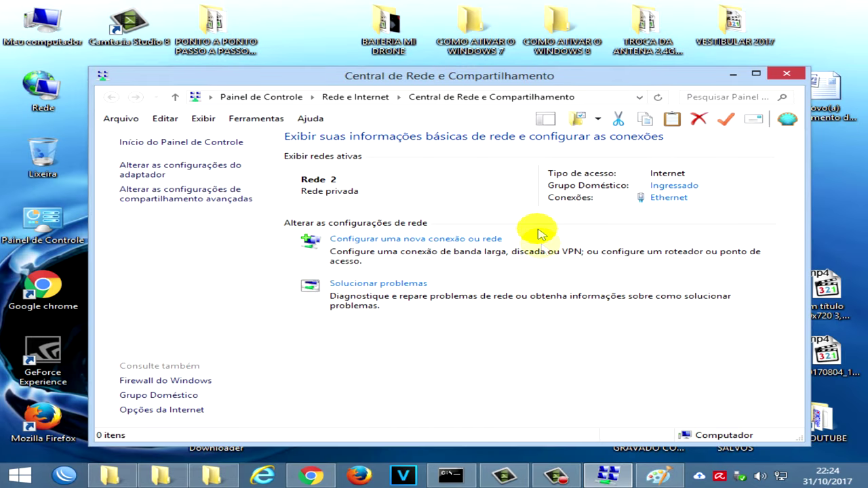
double_click(526, 76)
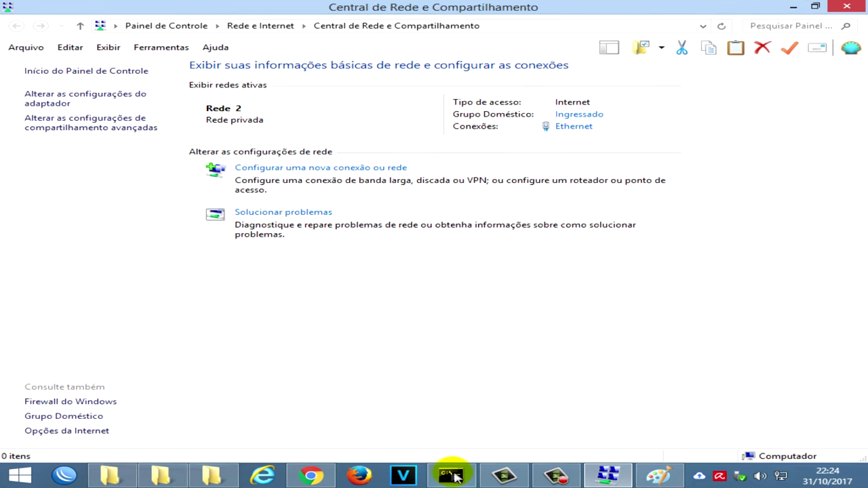
Switch to Chrome and bring up the CASA antenna's status page
click(329, 478)
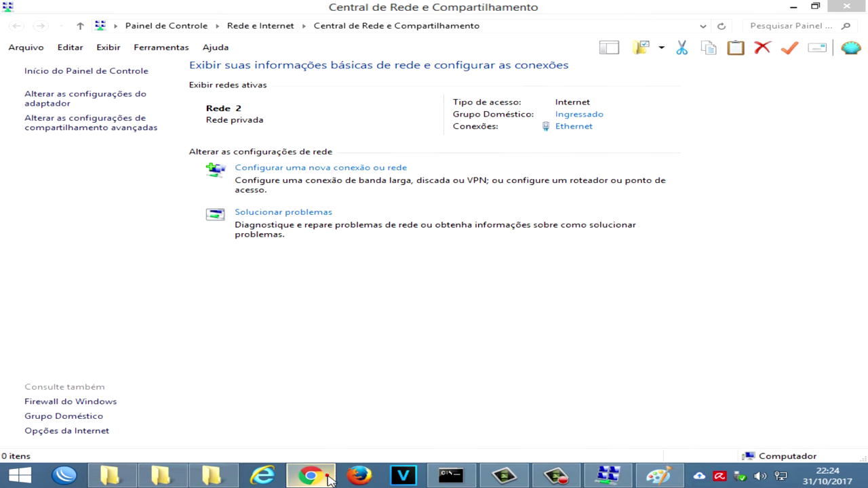
click(267, 9)
click(156, 9)
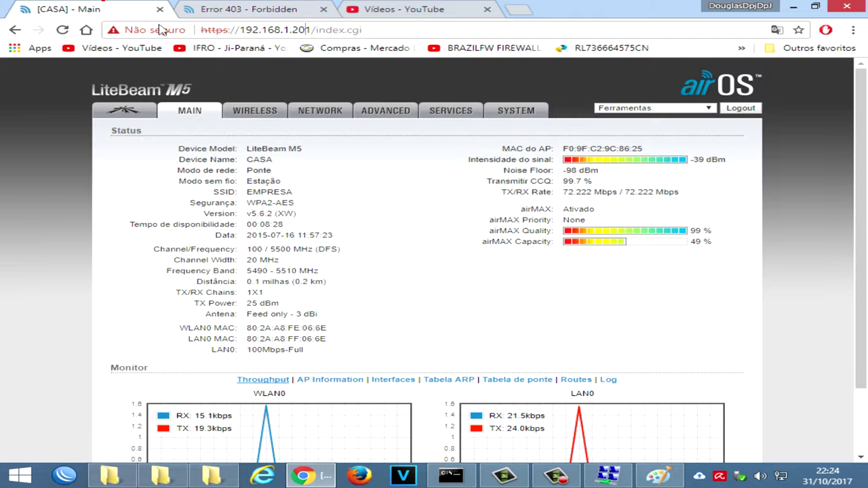
click(275, 10)
click(294, 34)
click(300, 31)
click(326, 31)
right_click(325, 33)
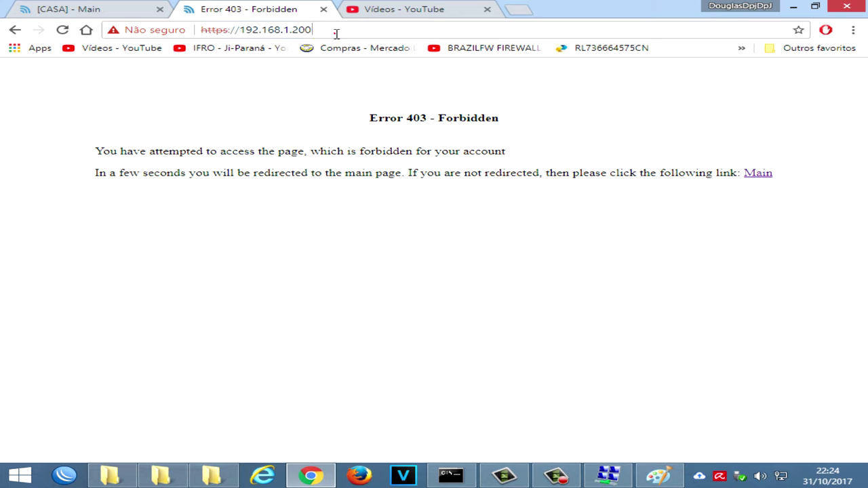
click(332, 31)
click(333, 31)
click(334, 32)
click(275, 30)
key(BackSpace)
text(00)
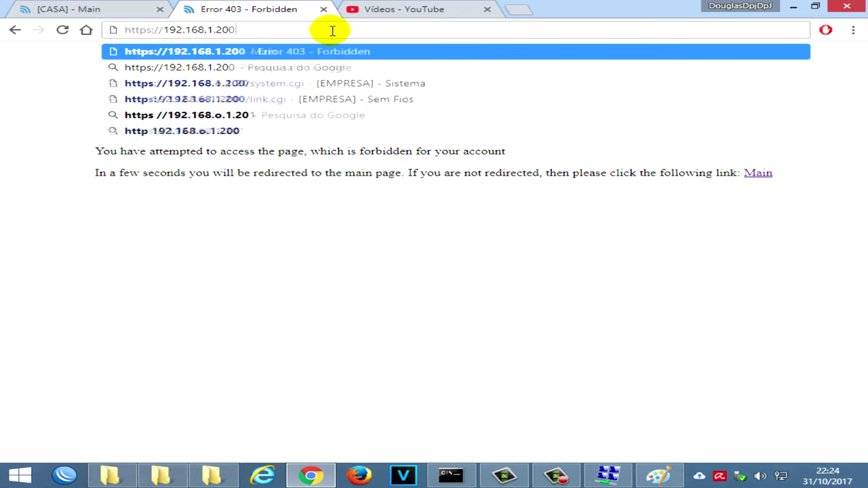
key(Return)
Review the CASA antenna's wireless settings, main status page and IP address
click(160, 8)
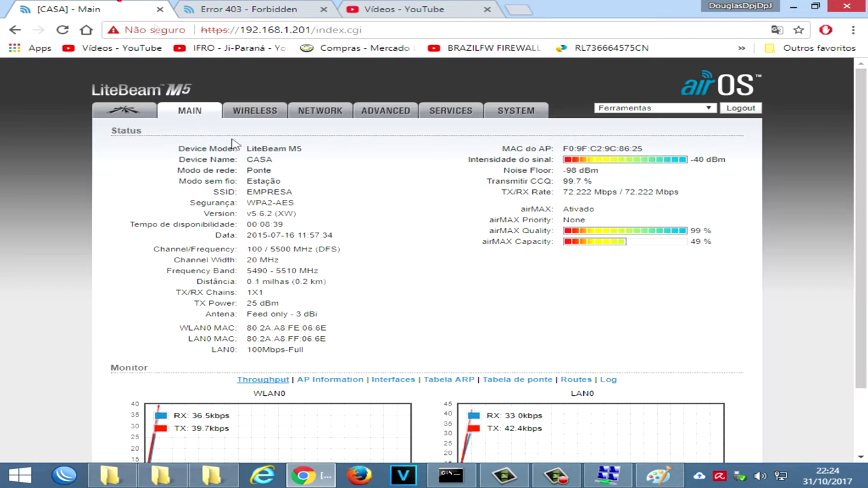
click(257, 120)
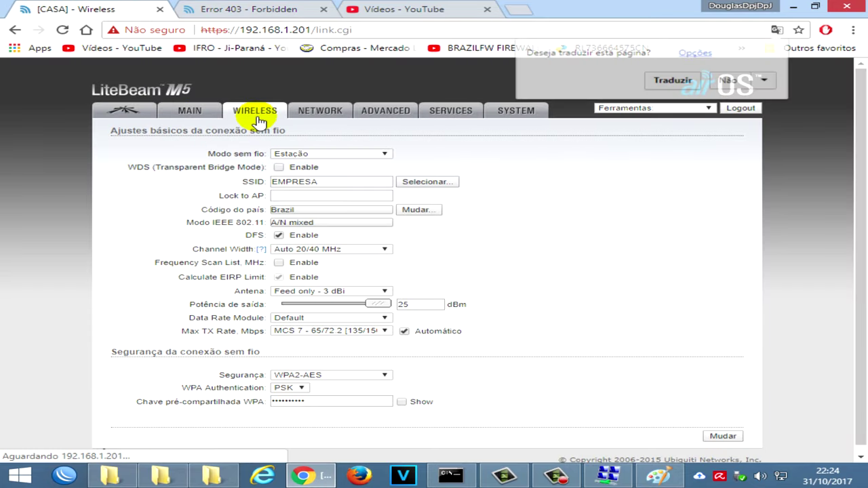
click(193, 111)
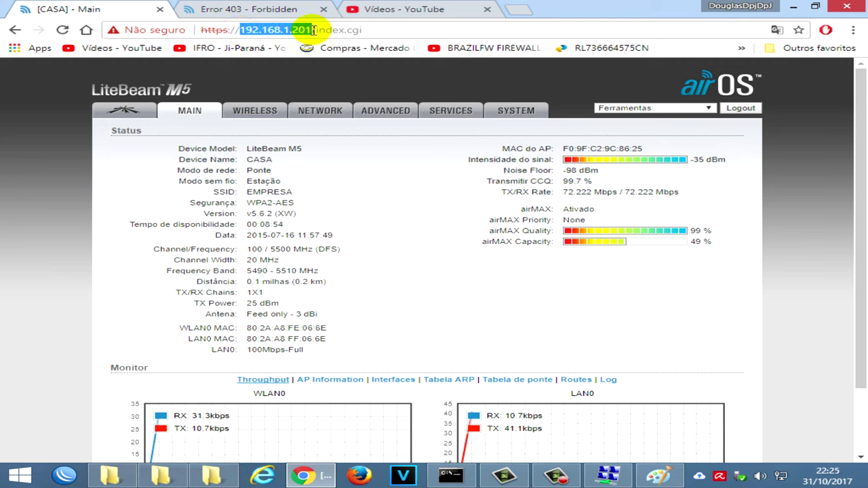
click(284, 30)
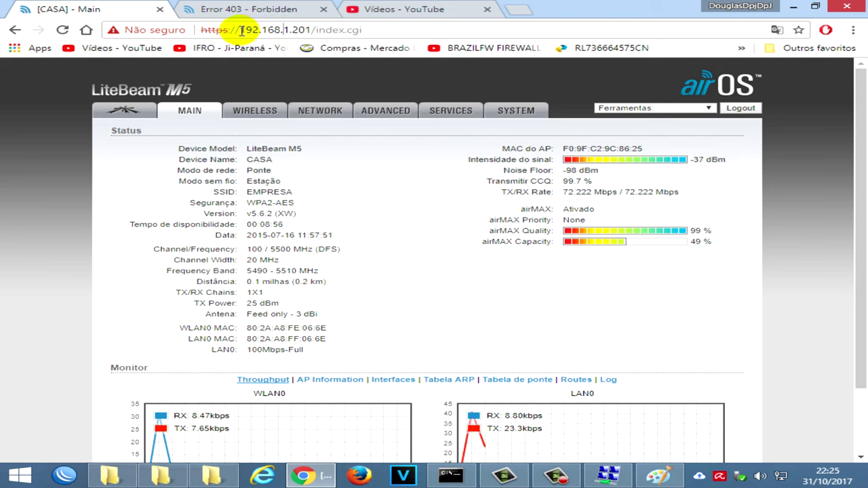
Scan for access points from the CASA antenna's wireless settings, review the EMPRESA network entry and close the survey window
drag(262, 30, 282, 29)
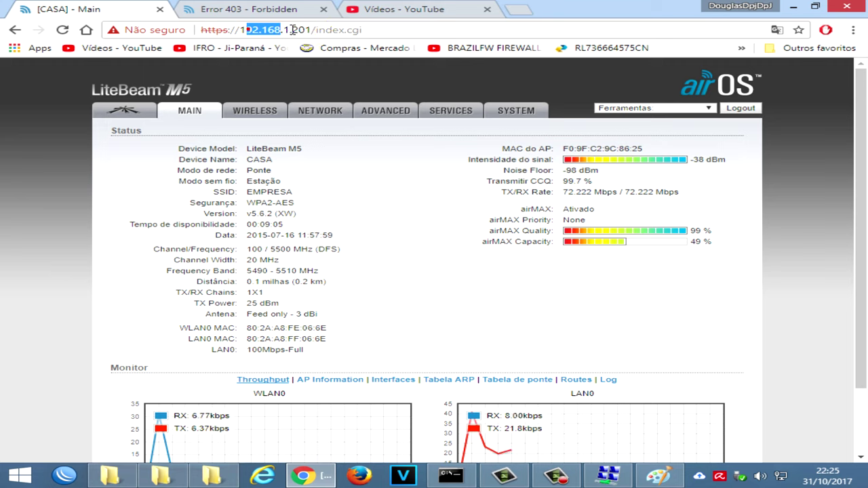
click(252, 113)
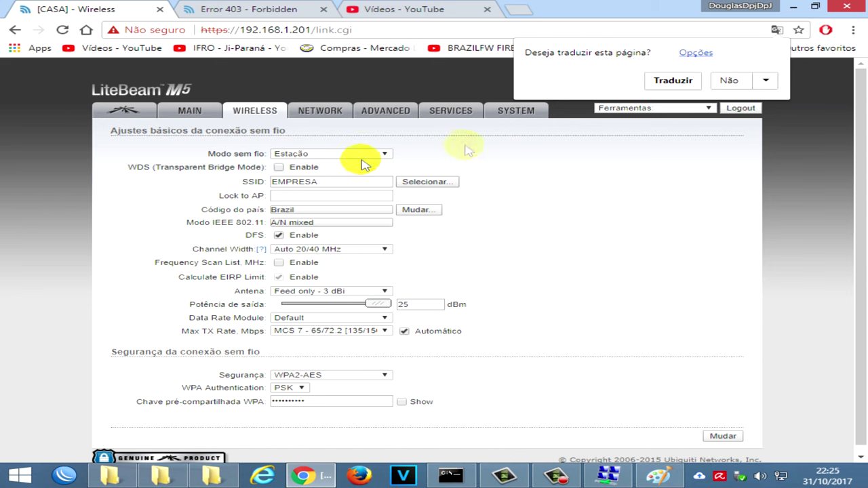
click(417, 183)
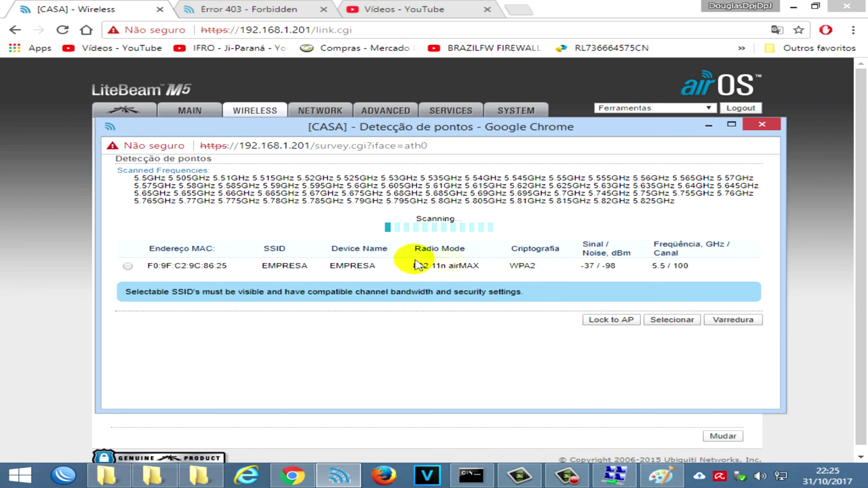
click(762, 126)
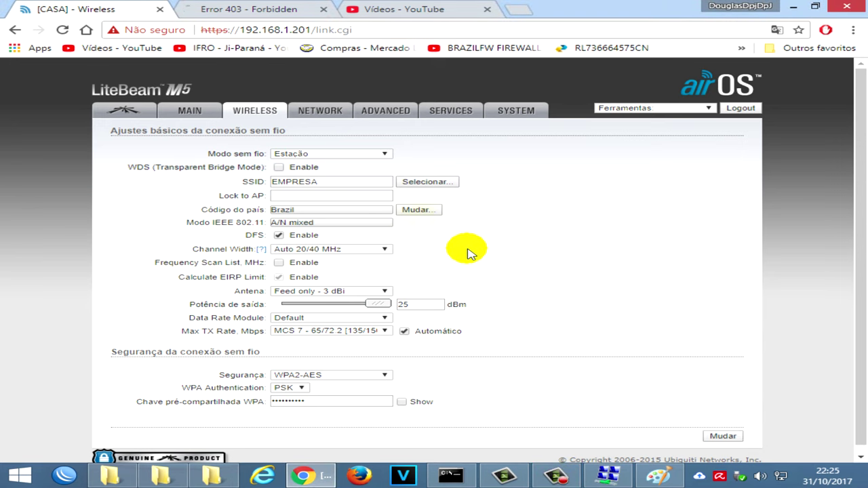
Close the Error 403 page and bring up the YouTube videos page
click(275, 7)
click(322, 9)
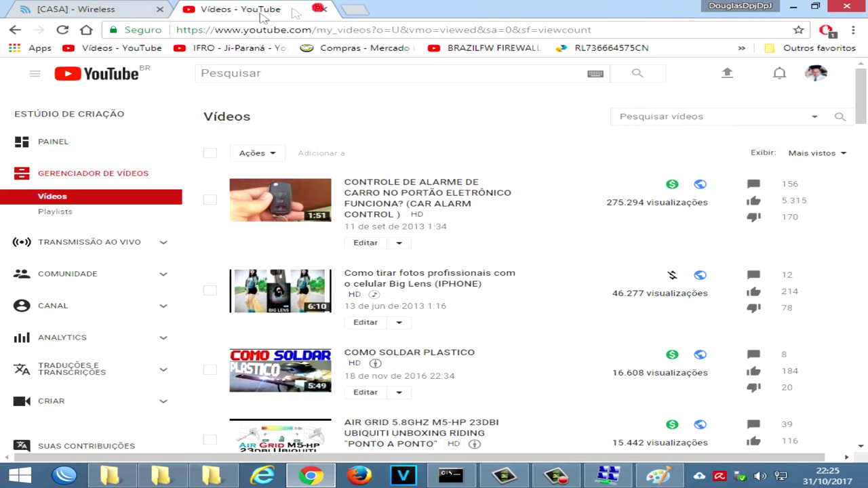
click(124, 7)
click(218, 9)
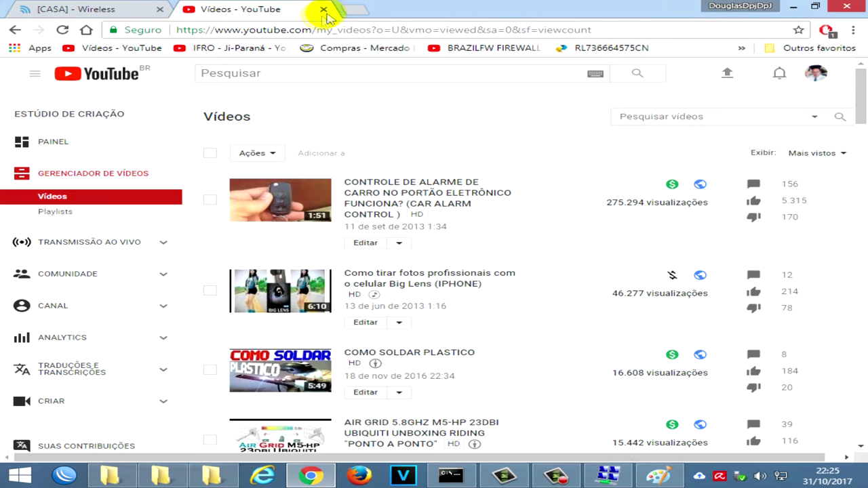
click(348, 12)
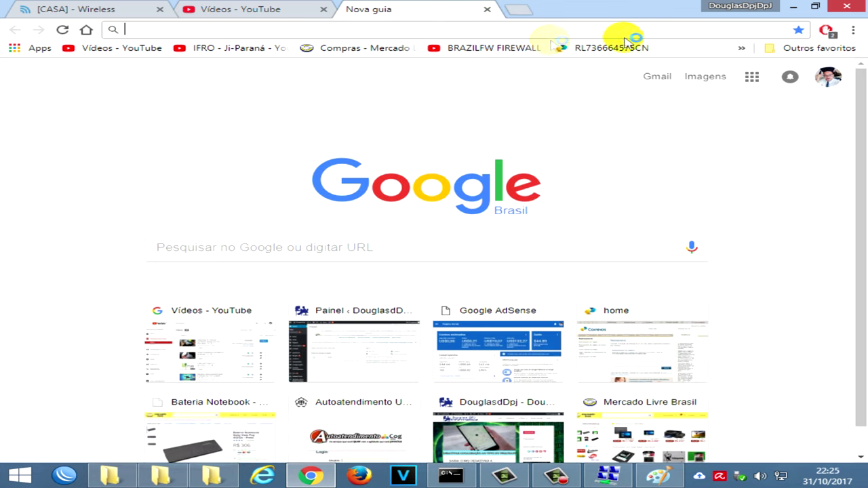
click(738, 51)
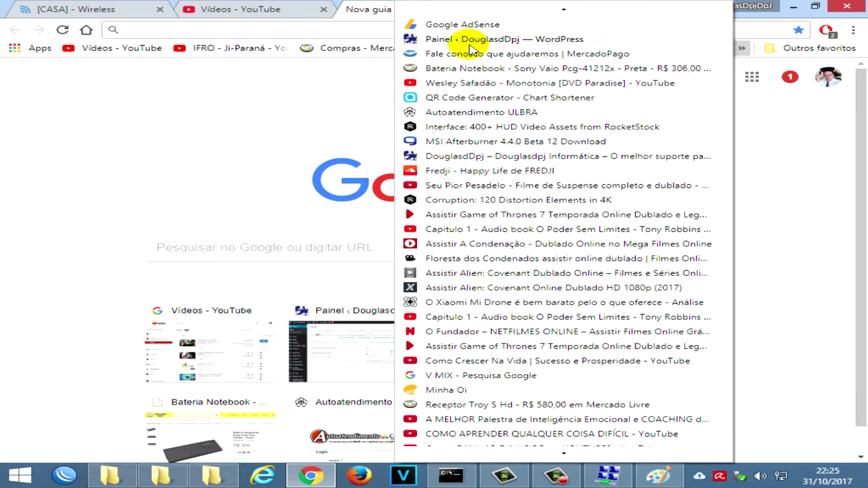
click(473, 157)
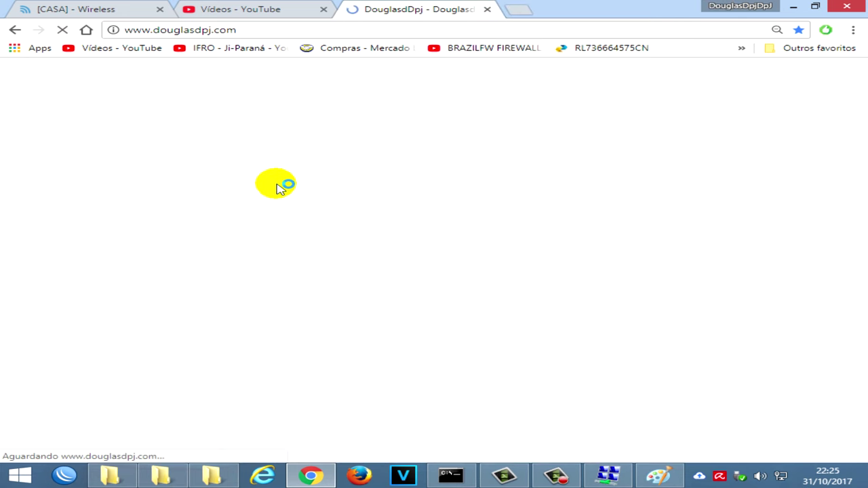